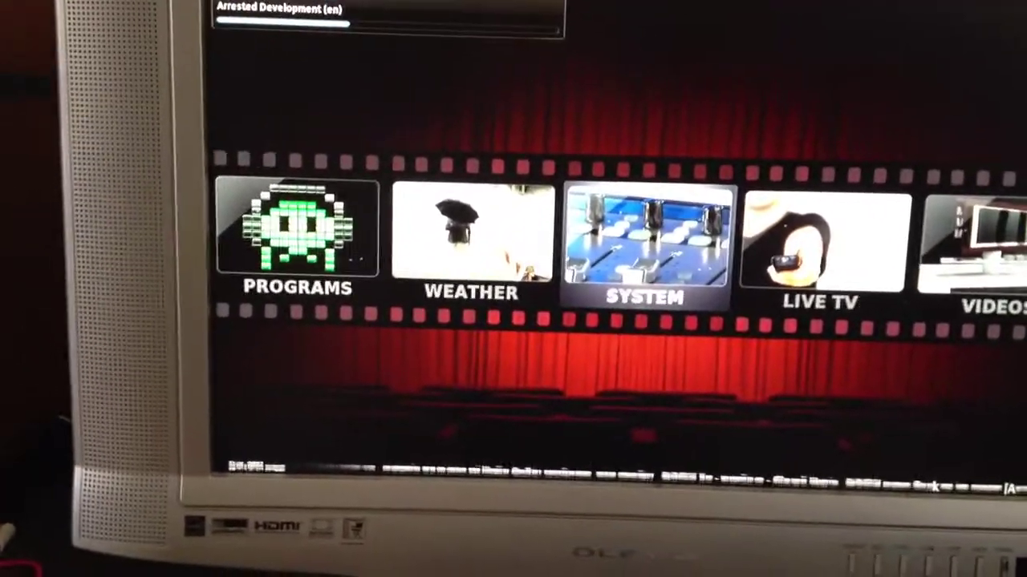
# Step: Enter SYSTEM from the home menu to reach the Back Row skin's Appearance settings
pyautogui.press('Return')
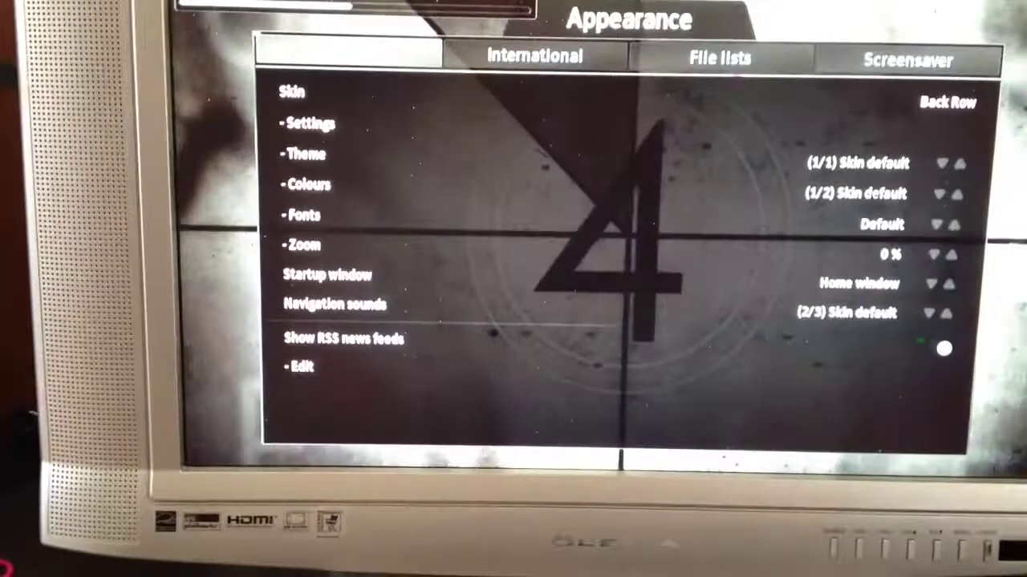
# Step: Leave the Appearance settings, landing on the Videos entry in the settings carousel
pyautogui.press('Escape')
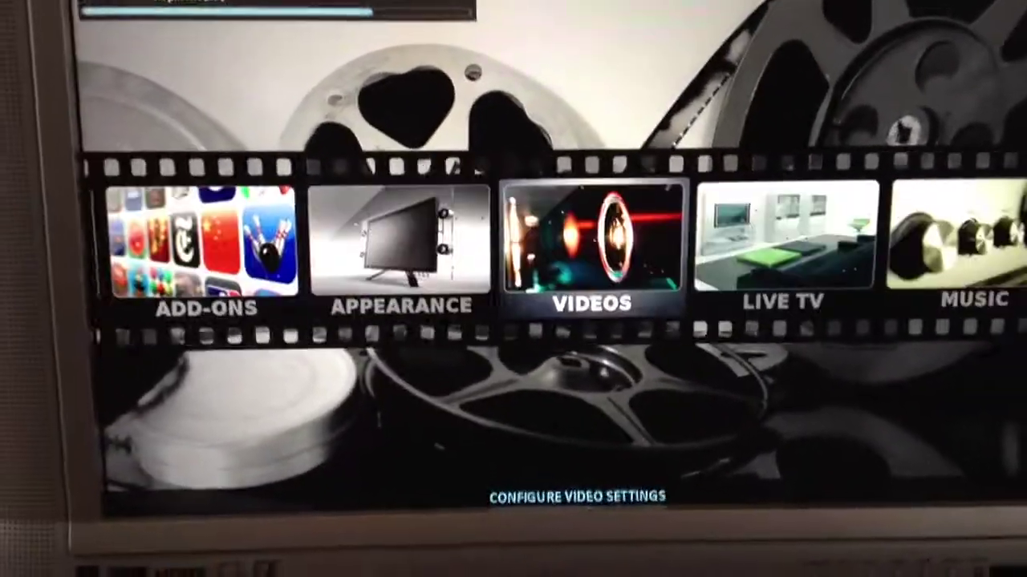
# Step: Move from the settings carousel toward the TV Shows library listing Arrested Development onward
pyautogui.press('Right')
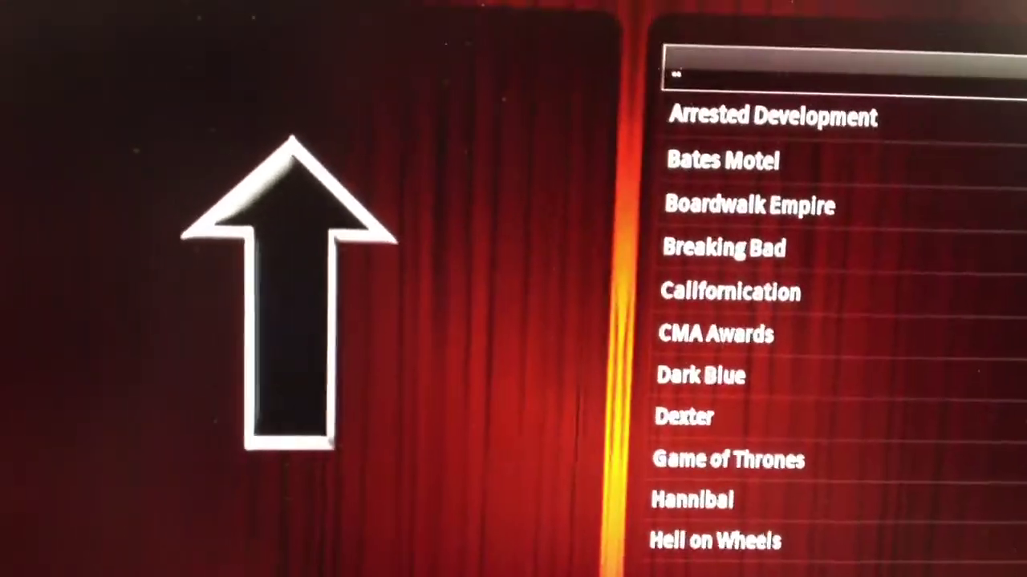
# Step: View Arrested Development's details, then return to the home menu with TV Shows highlighted
pyautogui.press('Down')
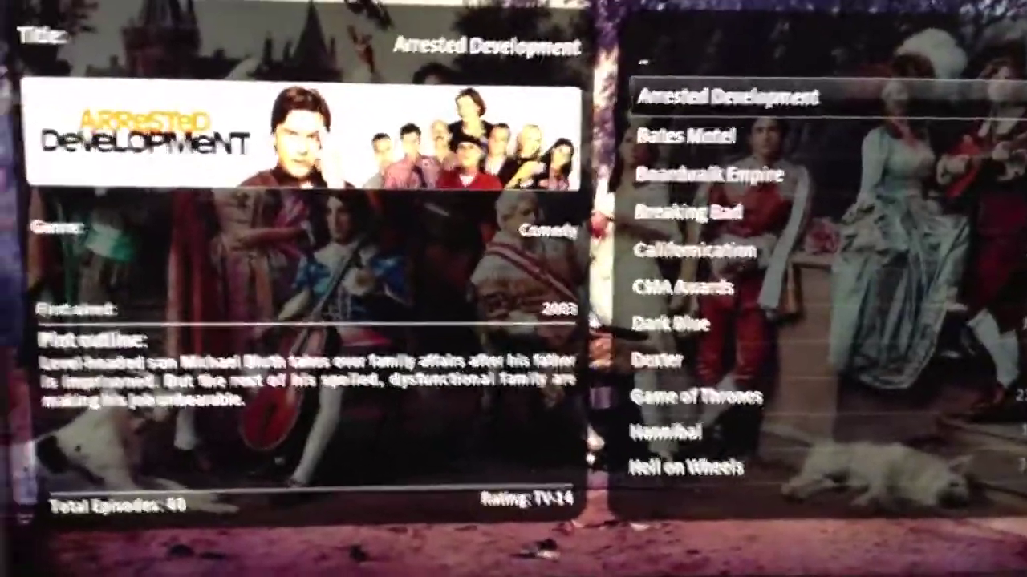
pyautogui.press('Escape')
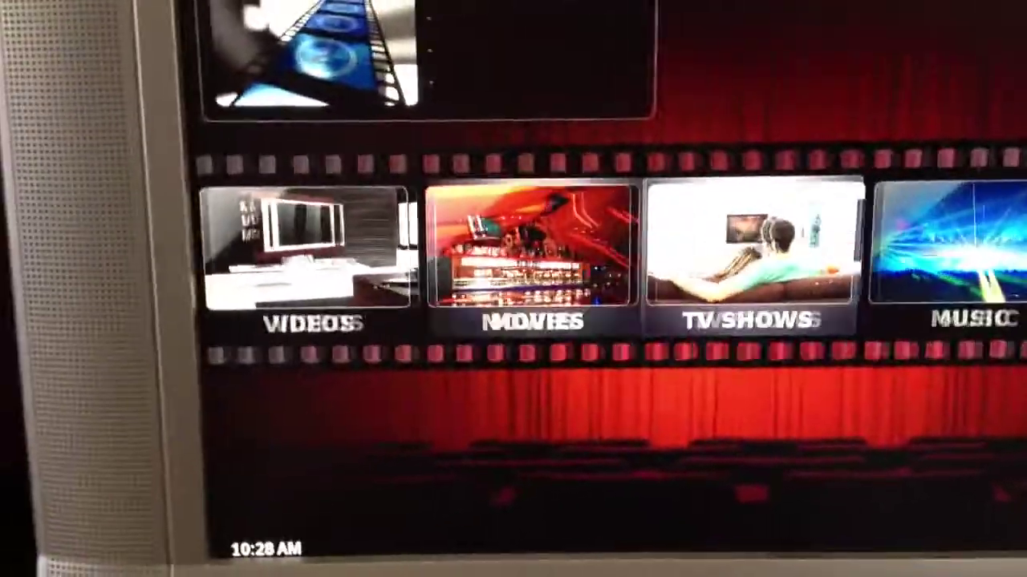
# Step: Scroll the home strip left to Movies and Videos, then right to Music
pyautogui.press('Left')
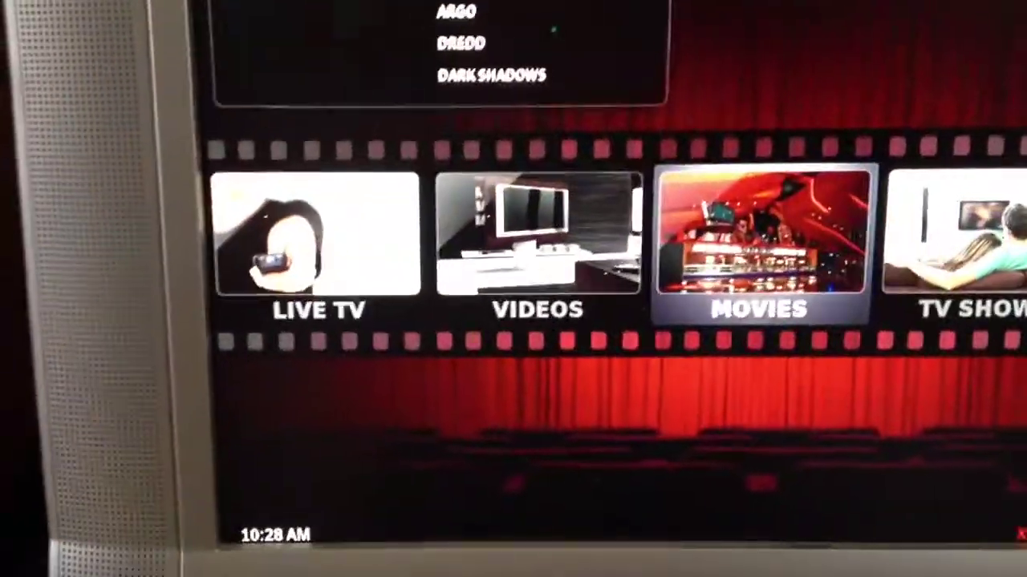
pyautogui.press('Left')
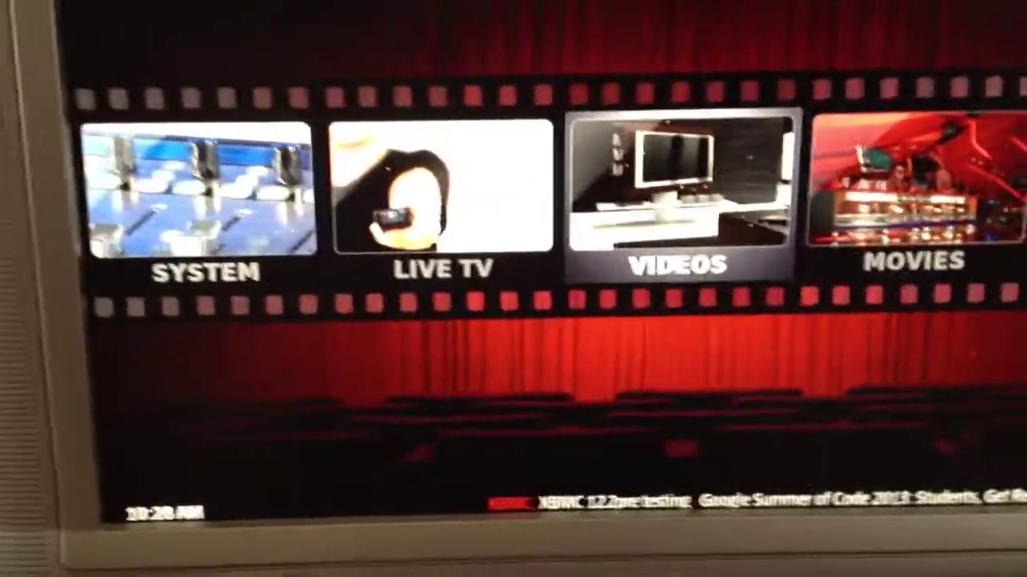
pyautogui.press('Right')
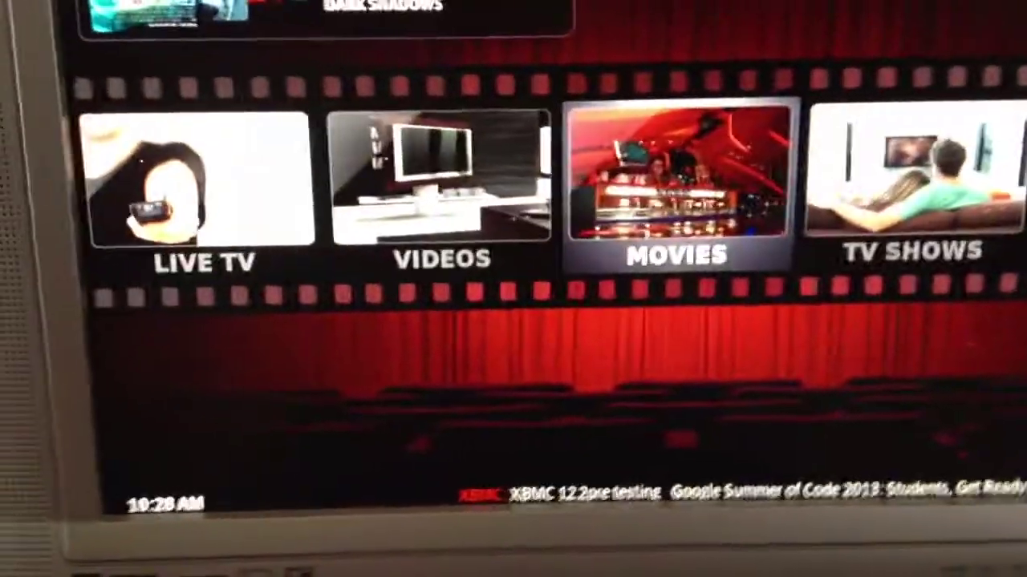
pyautogui.press('Right')
pyautogui.press('Right')
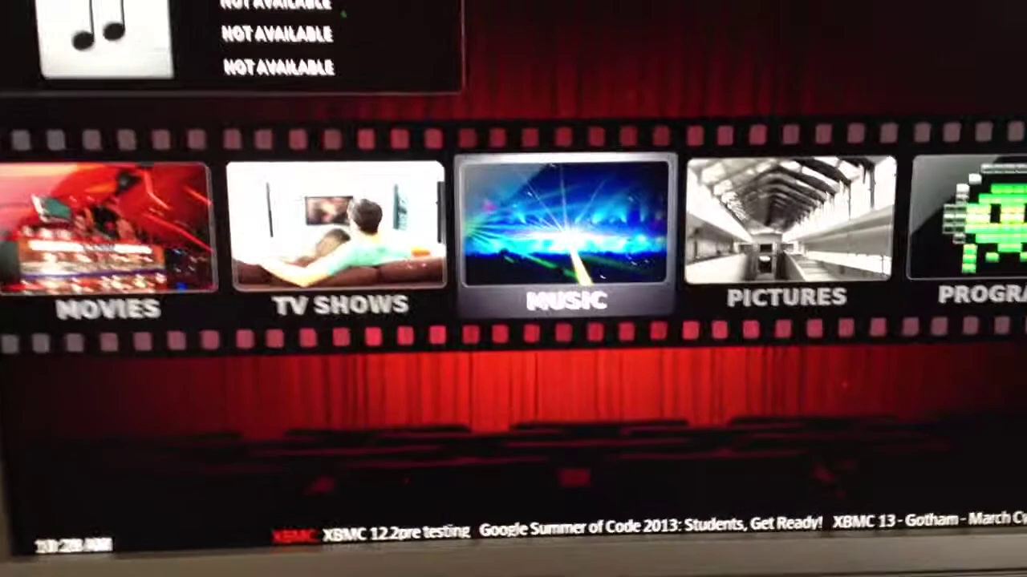
pyautogui.press('Right')
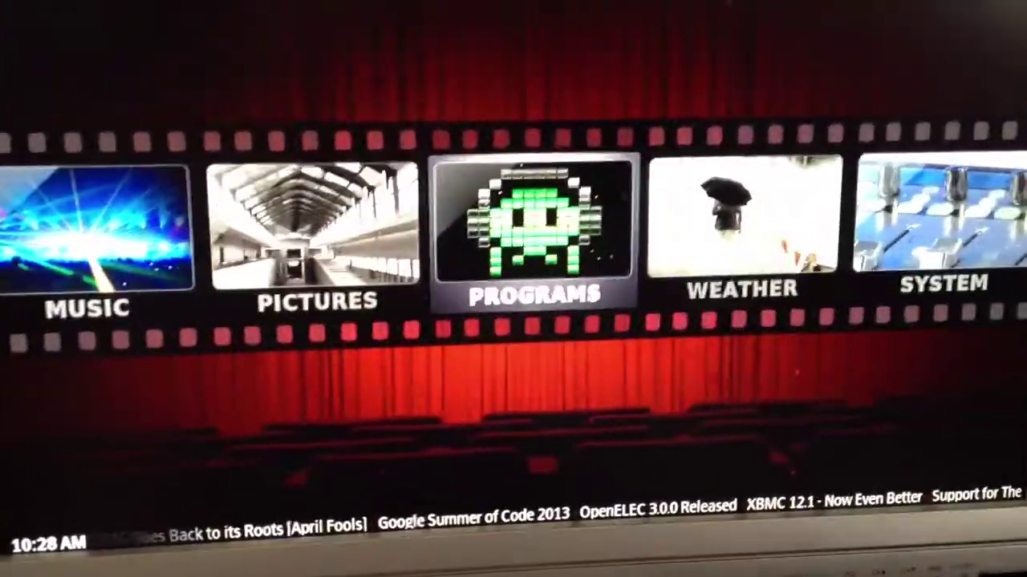
# Step: Highlight Weather on the home strip to show the thunderstorm and rain forecast
pyautogui.press('Right')
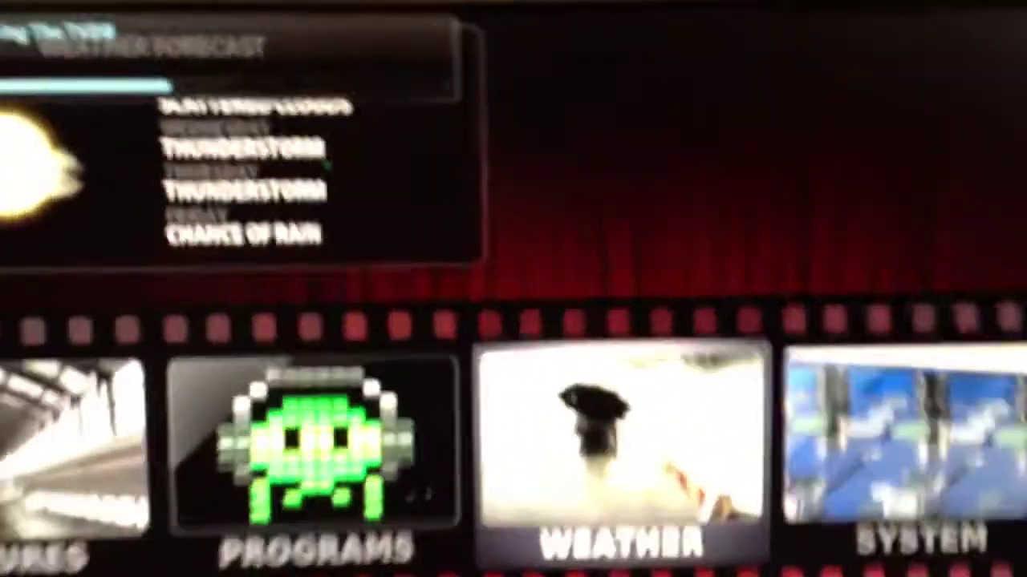